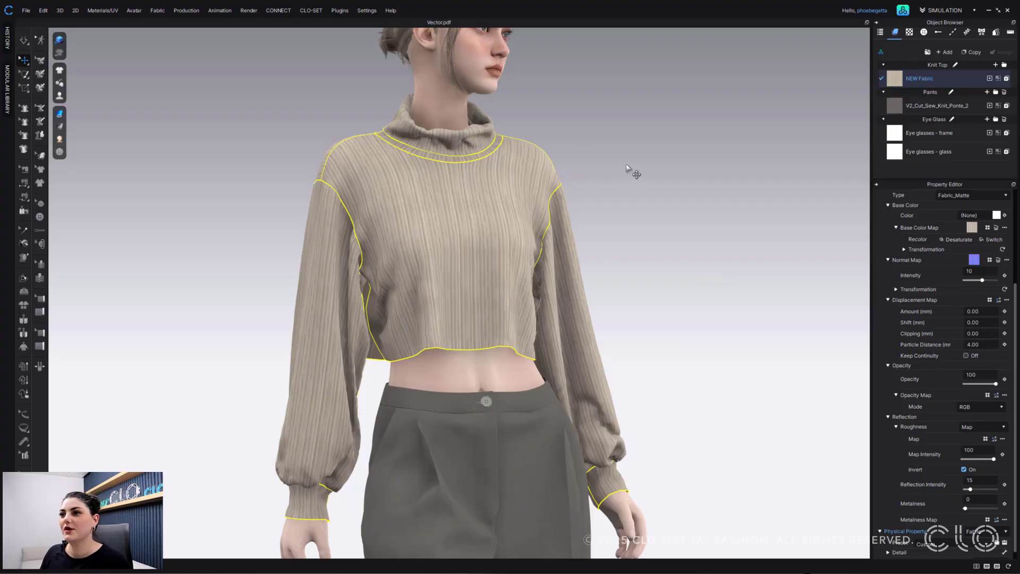
# Load ABC_BASE from Downloads as the NEW Fabric material's base colour map.
pyautogui.click(691, 206)
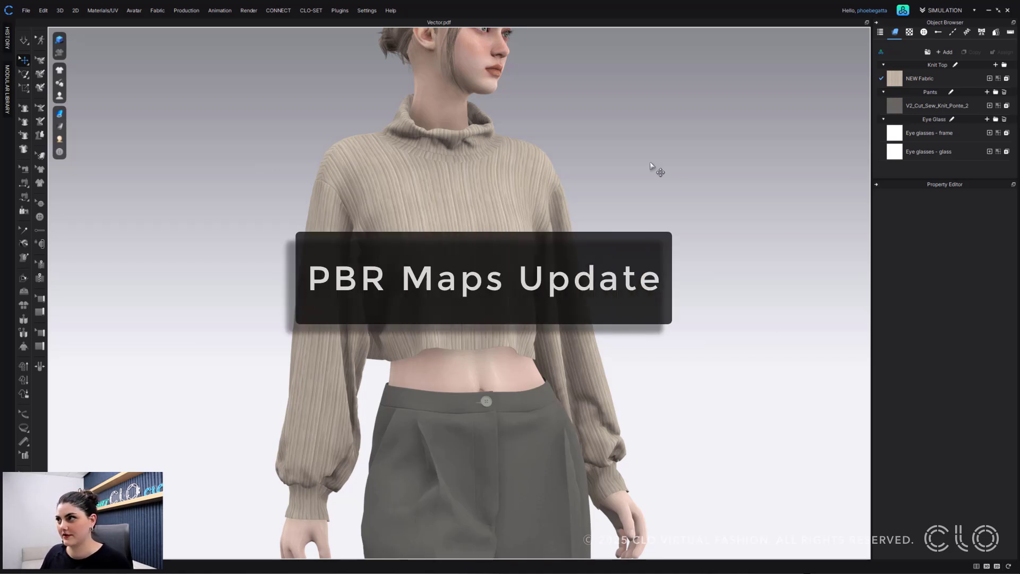
pyautogui.click(921, 78)
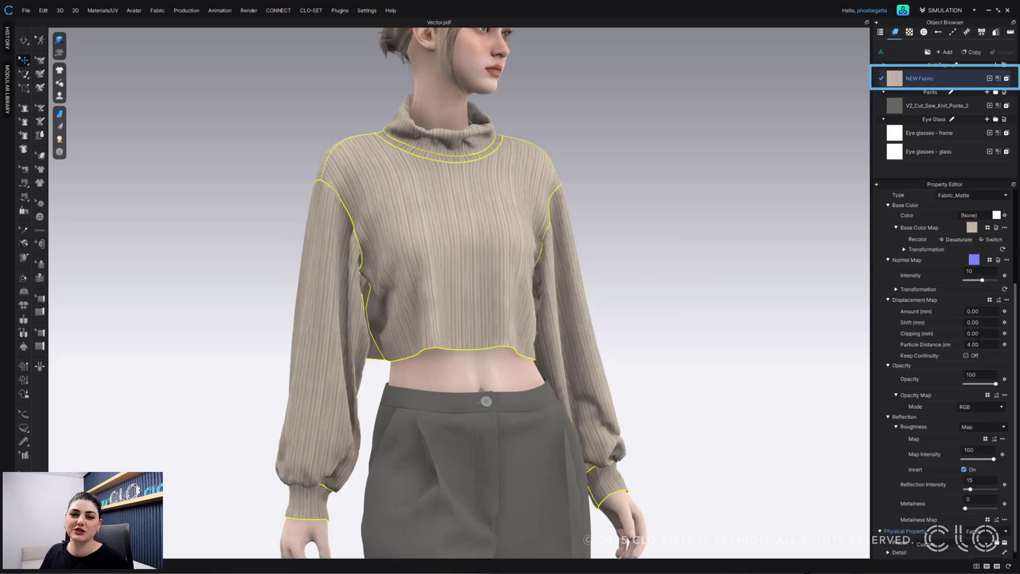
pyautogui.click(987, 228)
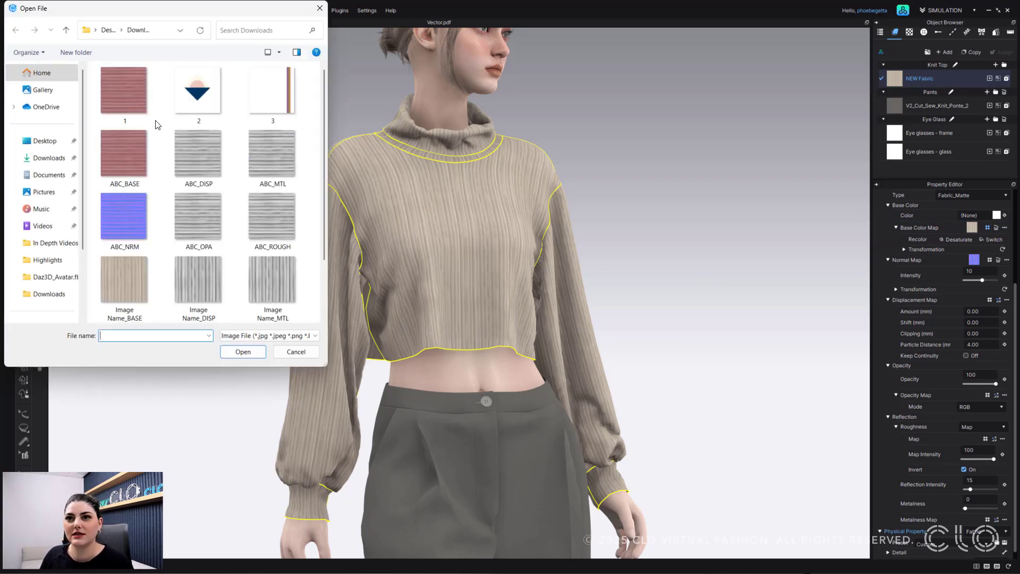
pyautogui.click(133, 154)
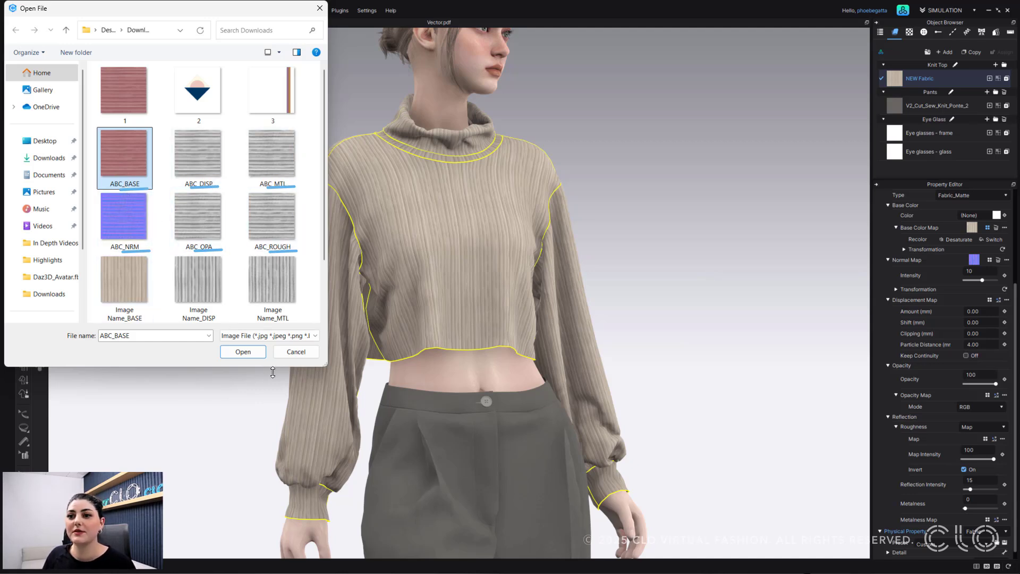
pyautogui.click(247, 351)
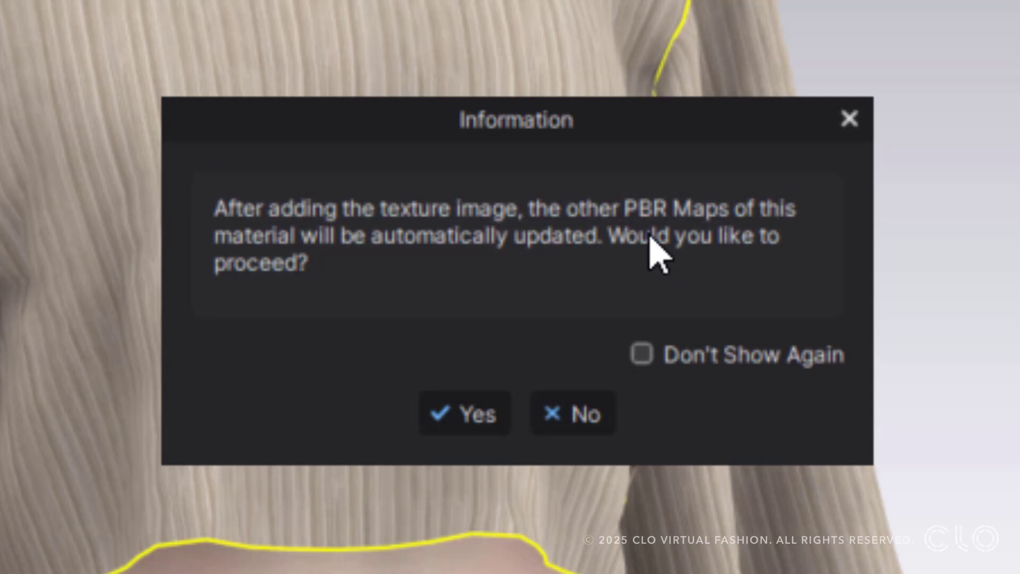
# Accept automatic updating of the other PBR maps, then reselect the NEW Fabric material.
pyautogui.click(471, 409)
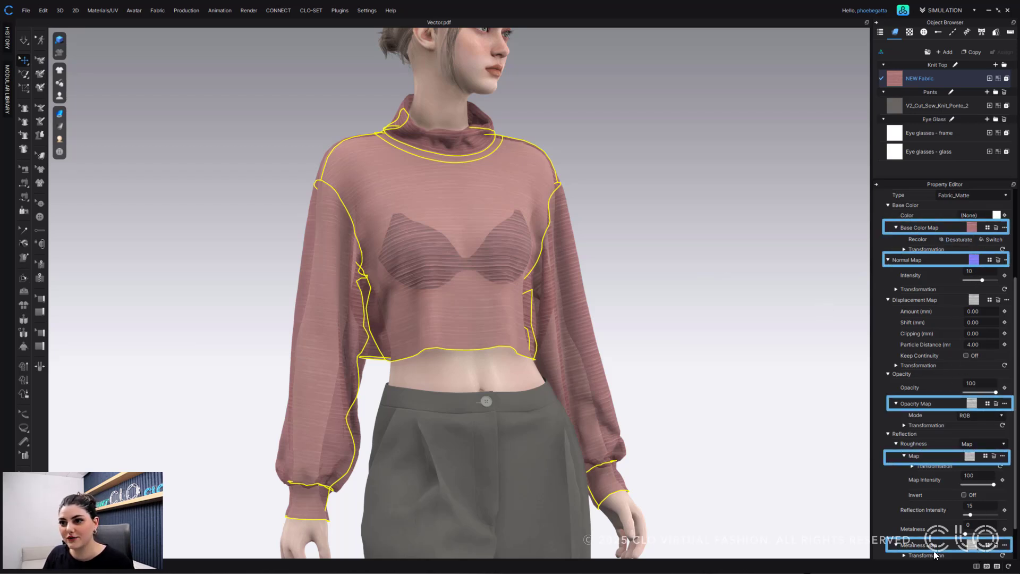
pyautogui.click(652, 192)
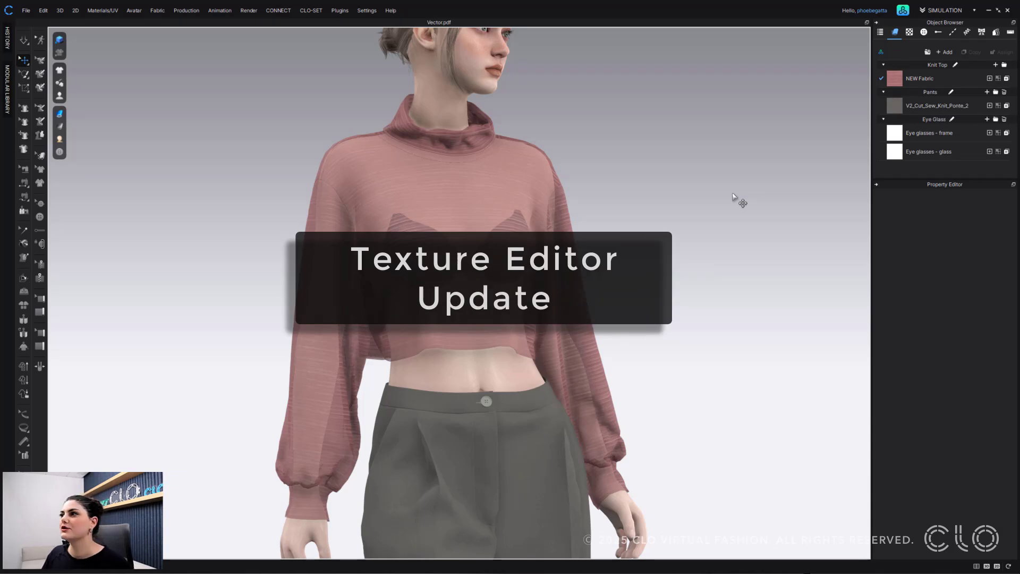
pyautogui.click(916, 79)
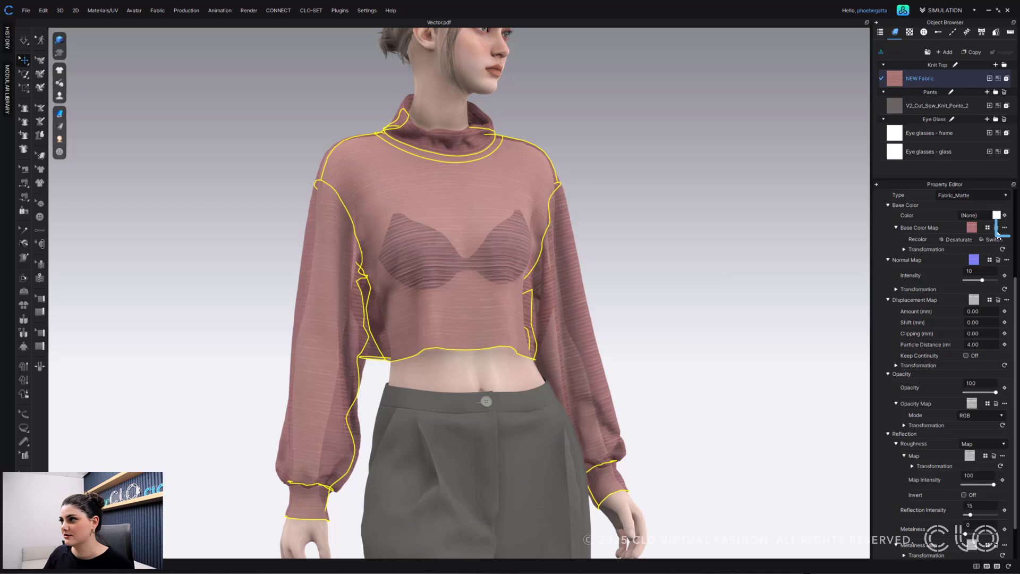
# Open the base colour map in the Texture Editor and widen its editing area.
pyautogui.click(1005, 229)
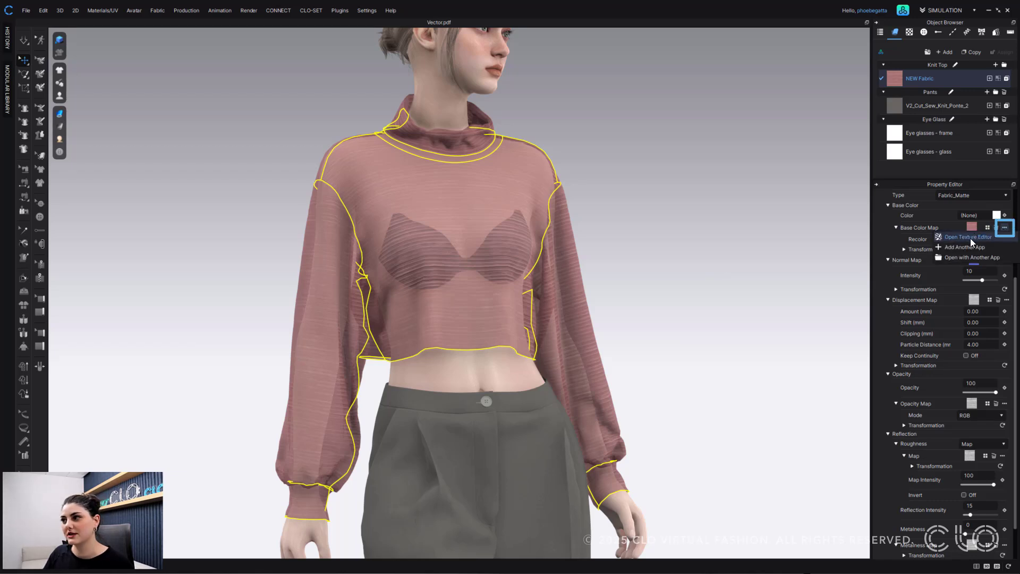
pyautogui.click(969, 238)
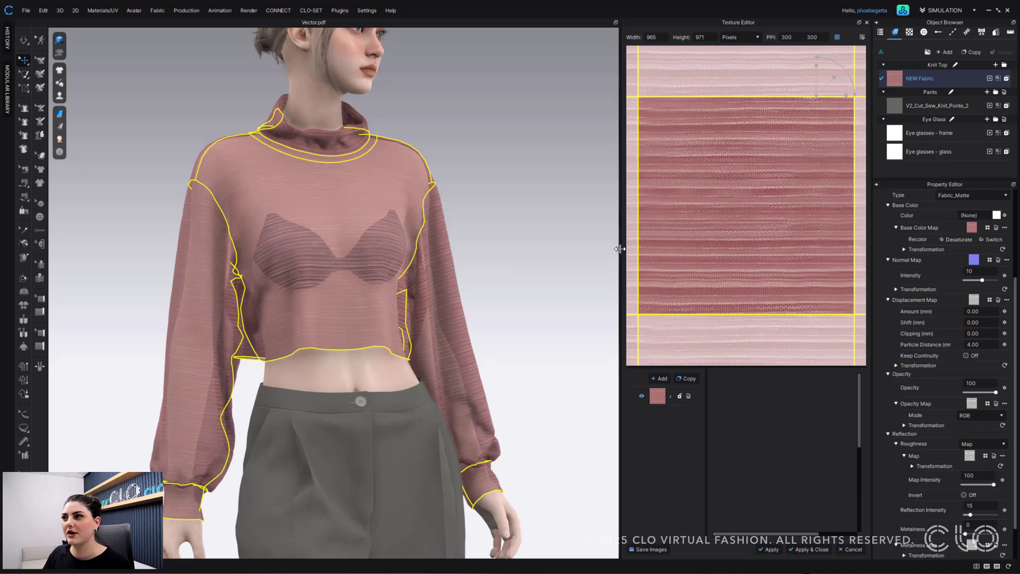
pyautogui.moveTo(619, 249); pyautogui.dragTo(497, 257)
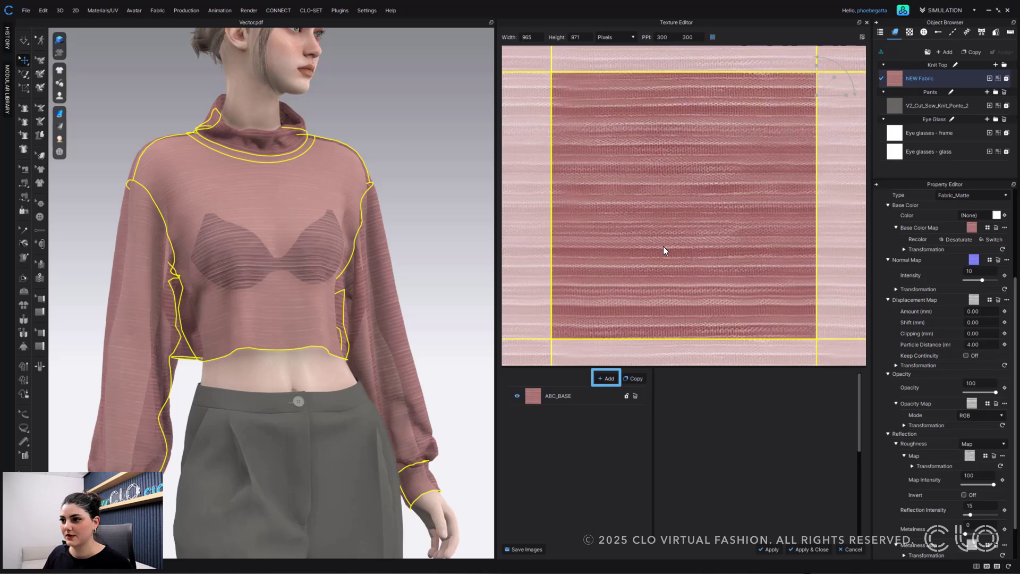
# Add diamond image 2 as a new texture layer, trying and undoing a resize.
pyautogui.click(607, 378)
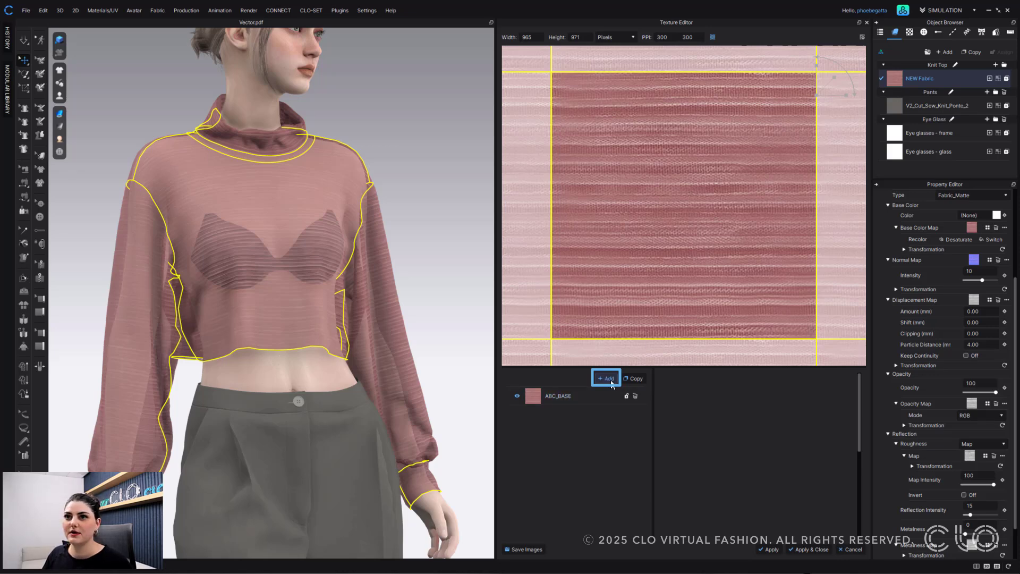
pyautogui.click(205, 104)
pyautogui.click(258, 351)
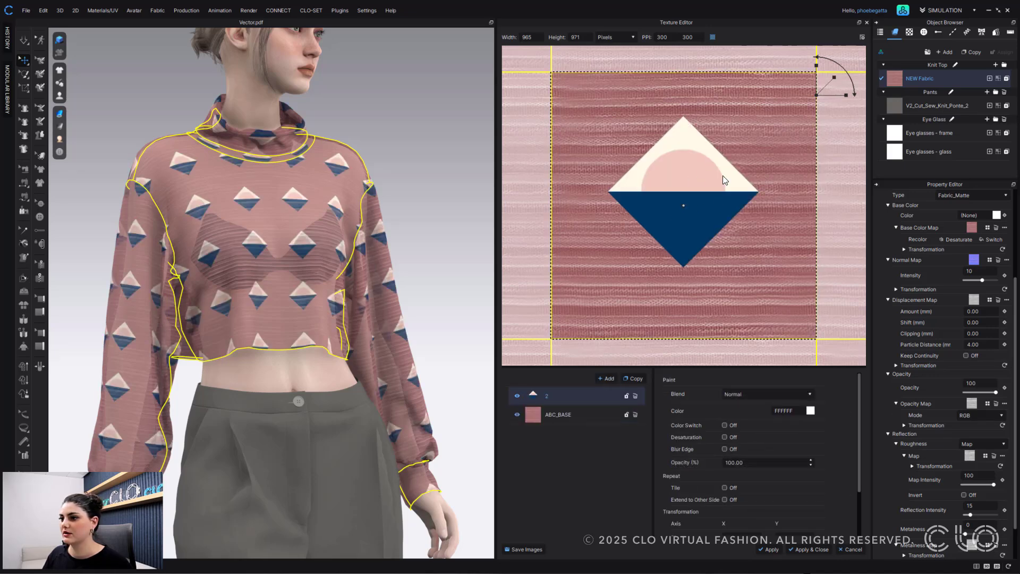
pyautogui.moveTo(834, 78); pyautogui.dragTo(827, 86)
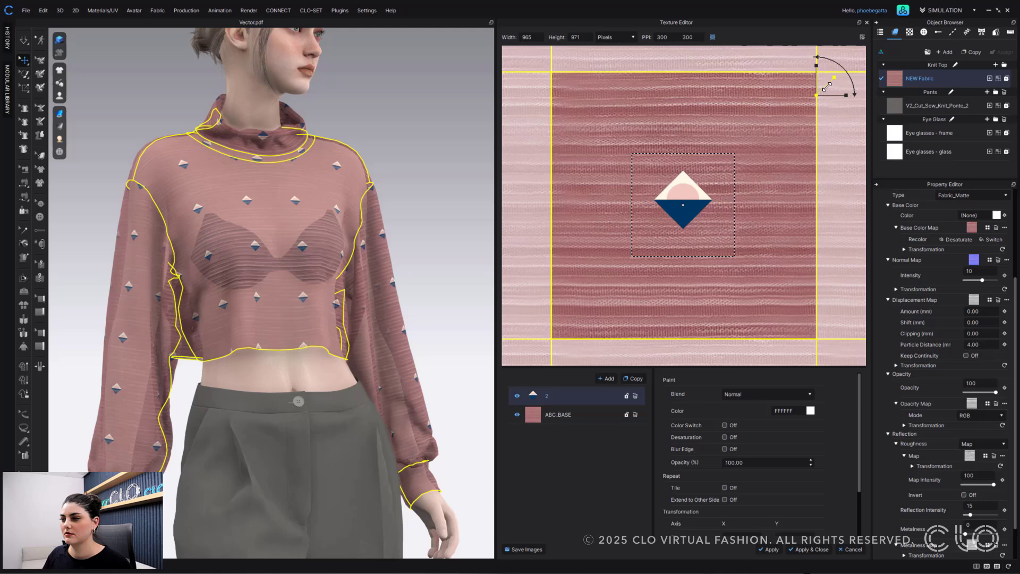
pyautogui.hotkey('ctrl', 'z')
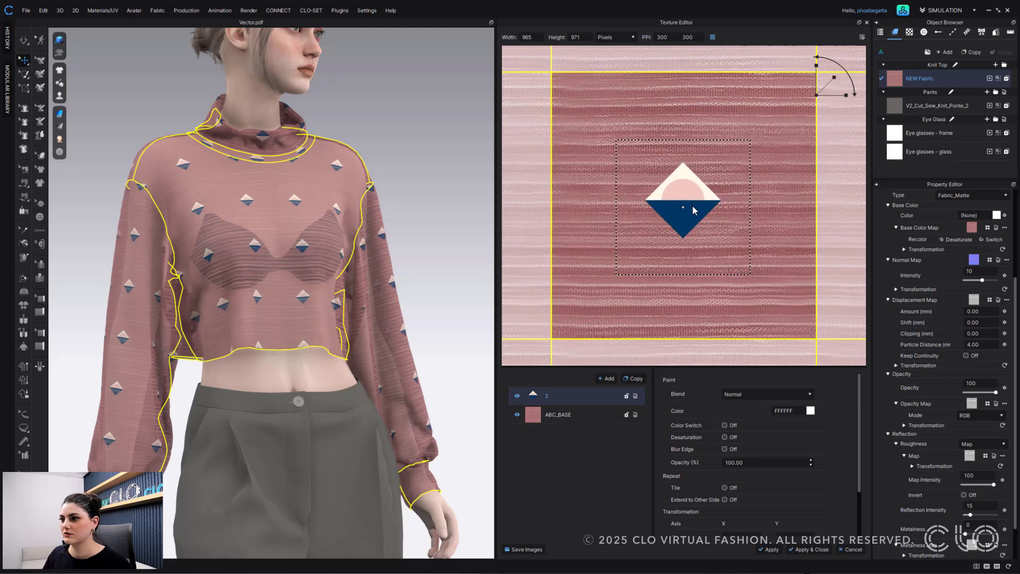
# Add striped image 3 as a new top layer and enlarge it slightly.
pyautogui.click(616, 379)
pyautogui.click(274, 106)
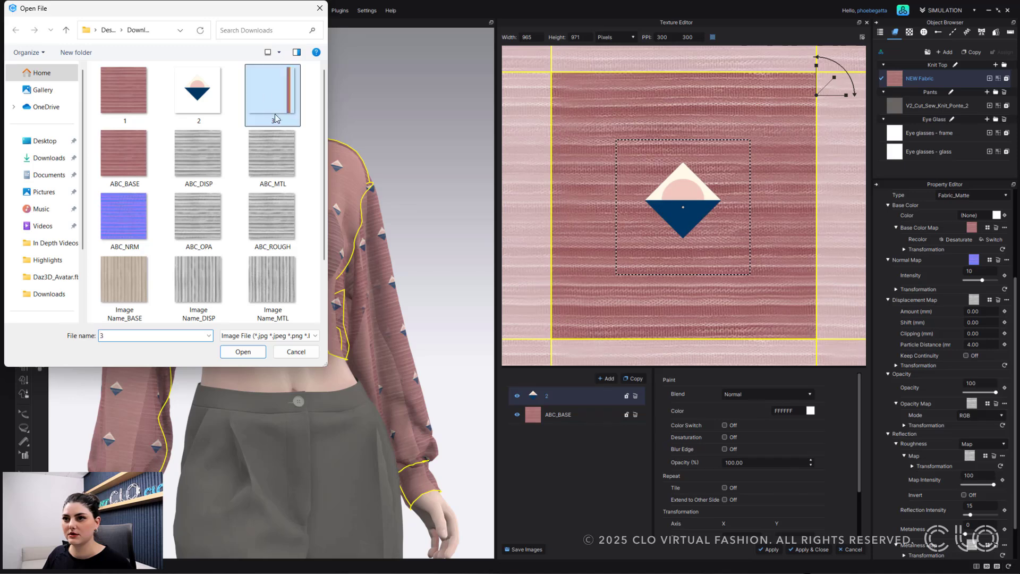
pyautogui.click(243, 352)
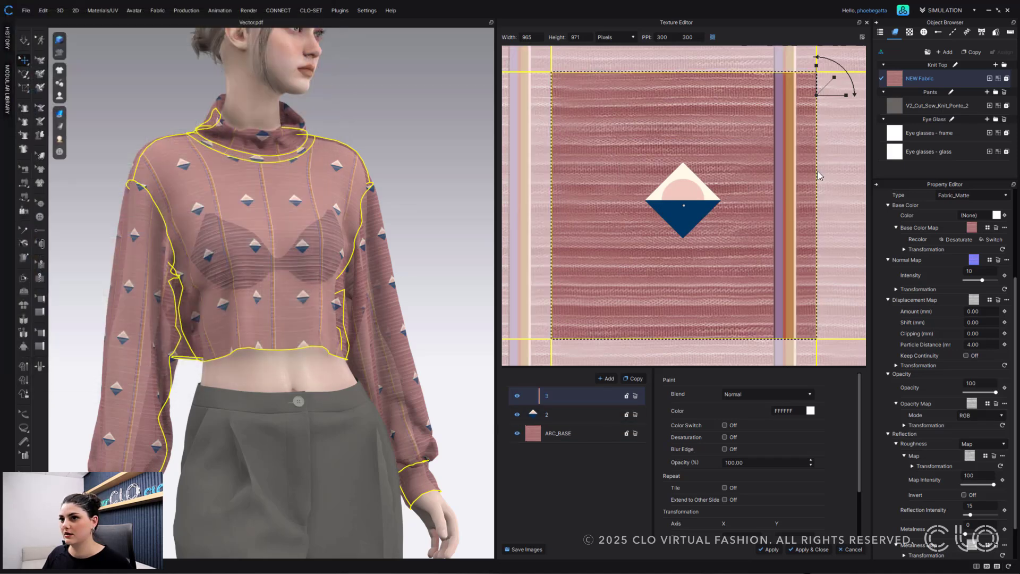
pyautogui.moveTo(838, 77); pyautogui.dragTo(839, 73)
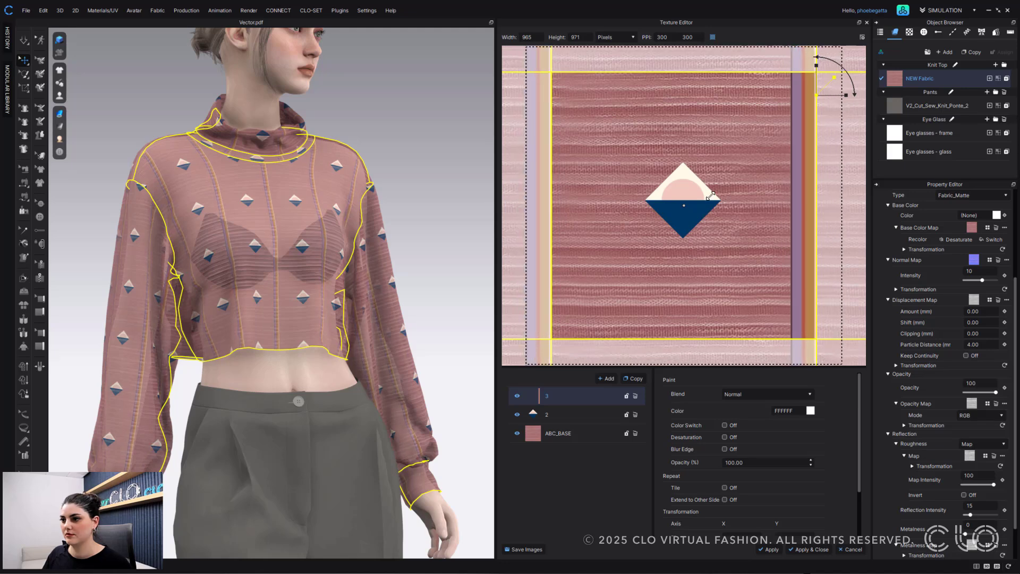
# Move diamond 2 to the upper right, duplicate it to lower left, below layer 3.
pyautogui.click(561, 414)
pyautogui.moveTo(683, 189); pyautogui.dragTo(729, 126)
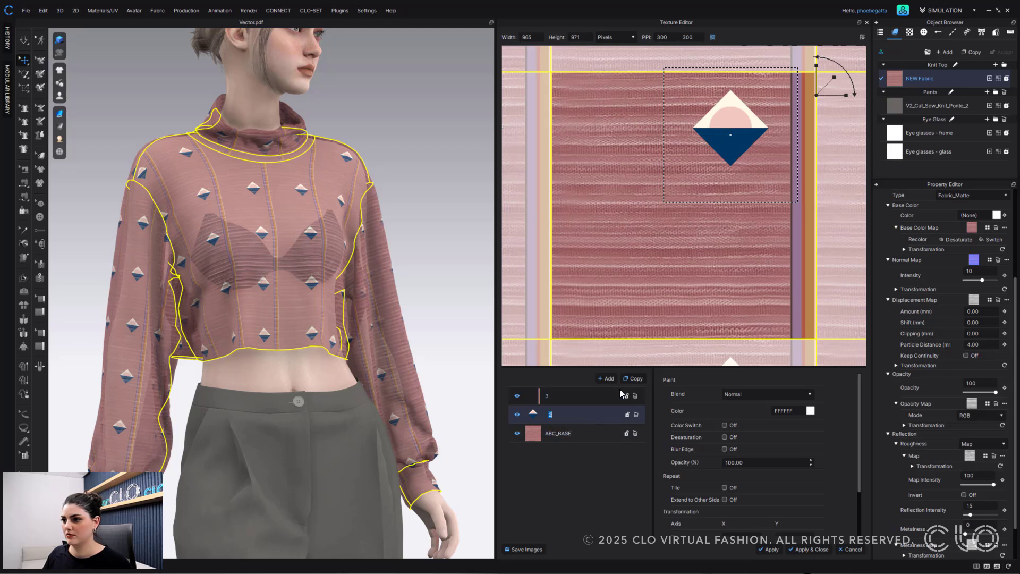
pyautogui.click(632, 379)
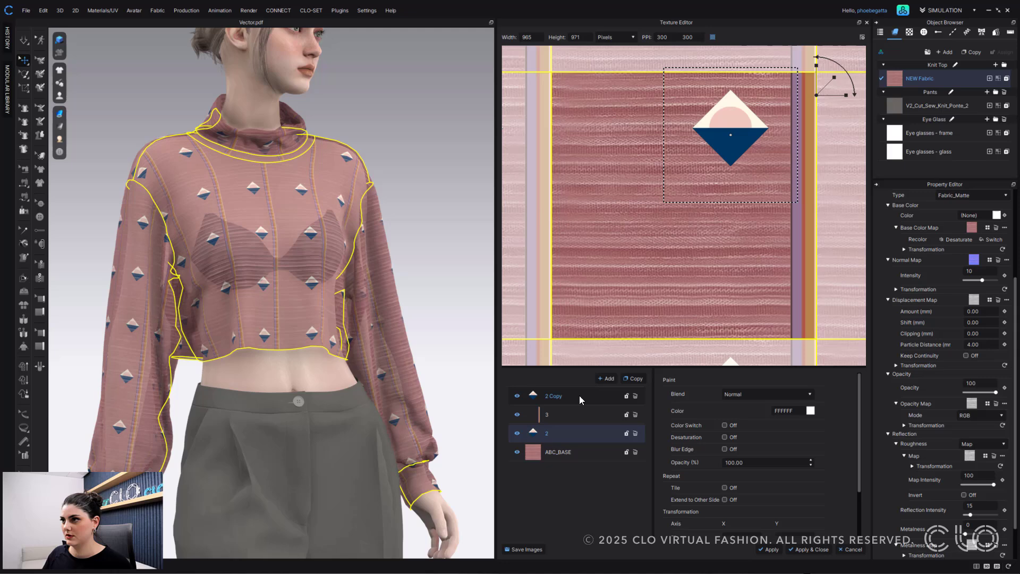
pyautogui.moveTo(727, 149); pyautogui.dragTo(612, 267)
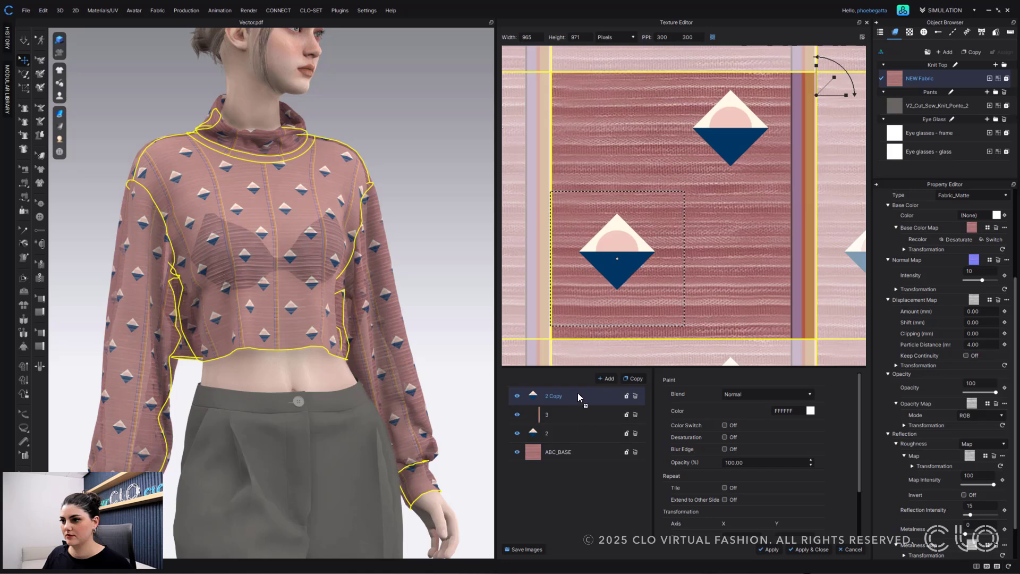
pyautogui.moveTo(573, 426); pyautogui.dragTo(573, 424)
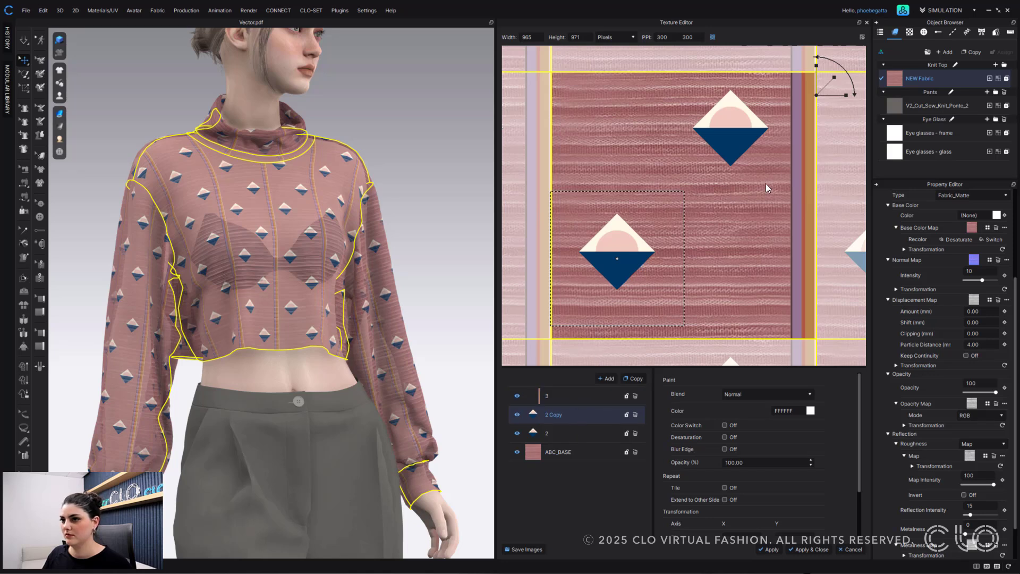
# Nudge the stripe layer 3 left and up, and the upper-right diamond slightly left.
pyautogui.click(577, 395)
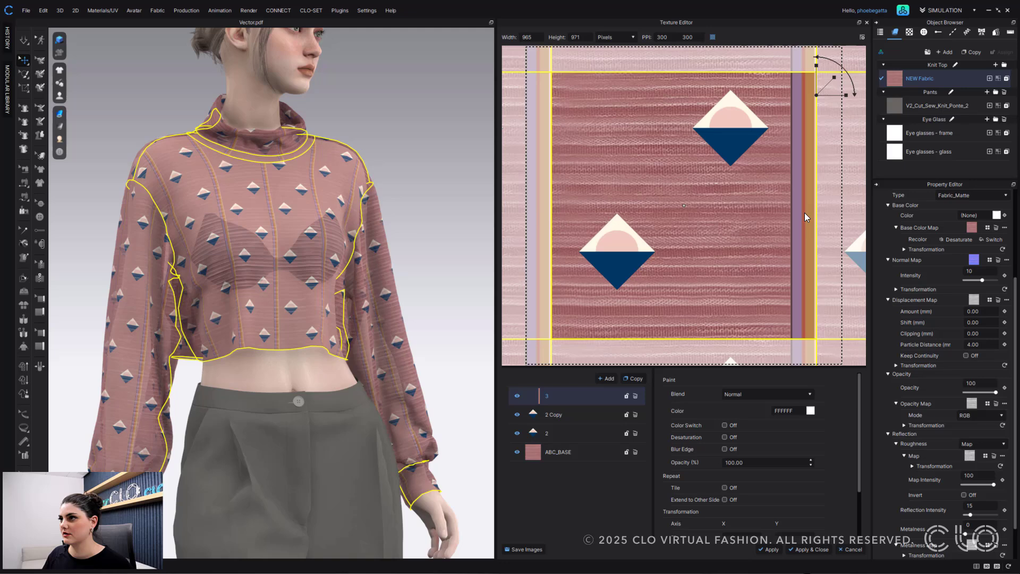
pyautogui.moveTo(804, 212); pyautogui.dragTo(786, 203)
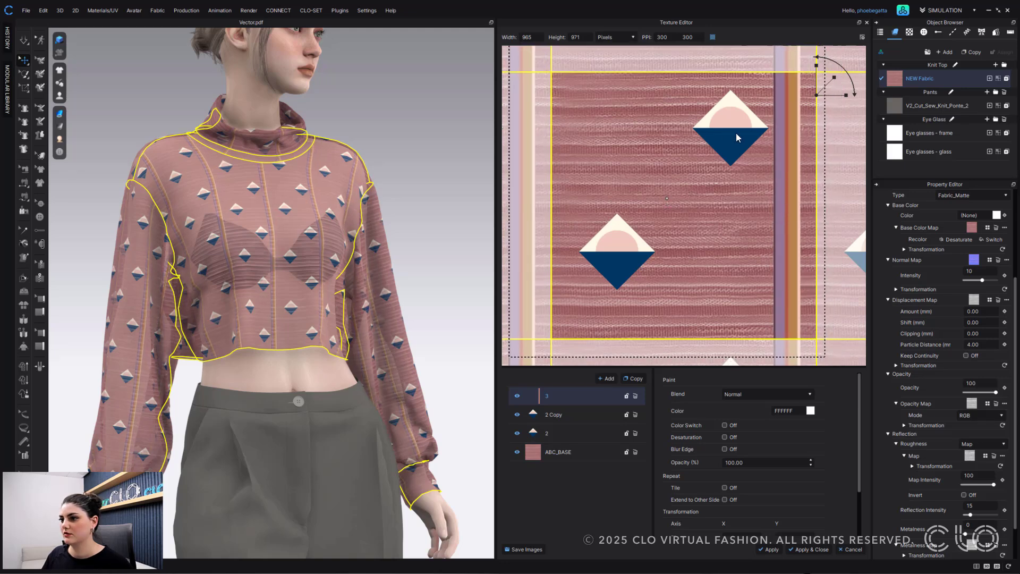
pyautogui.click(575, 412)
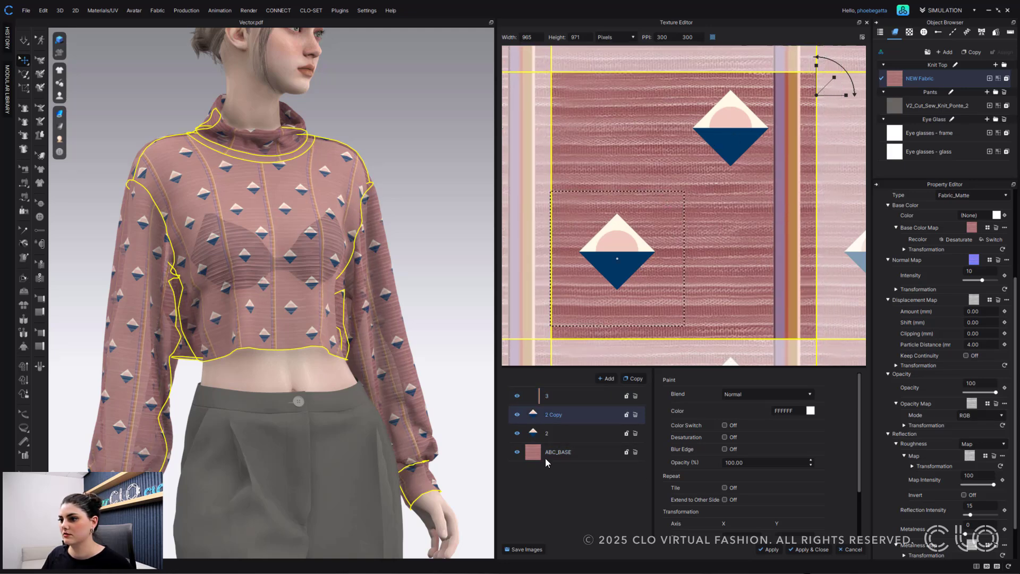
pyautogui.click(595, 433)
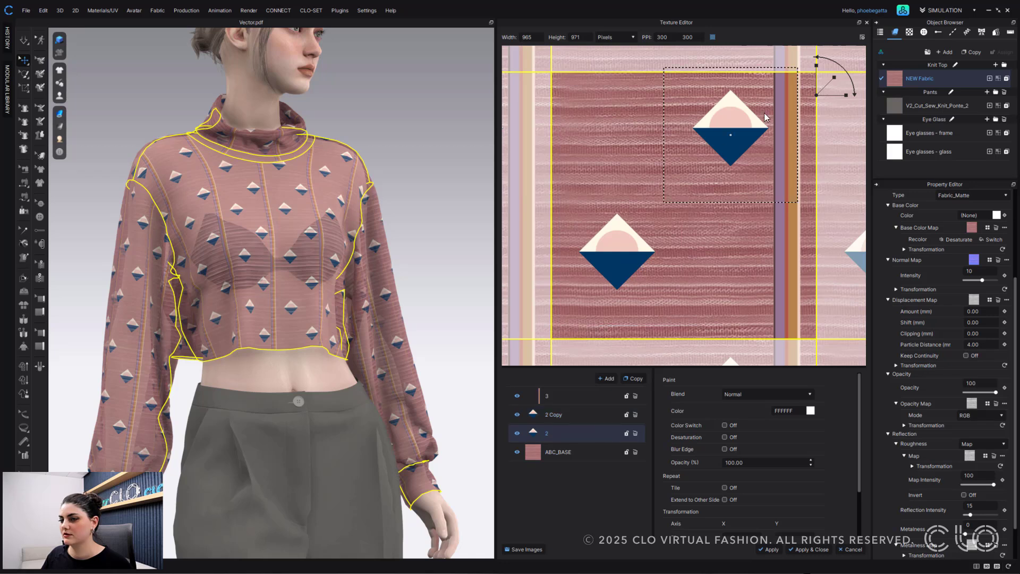
pyautogui.moveTo(723, 135); pyautogui.dragTo(715, 137)
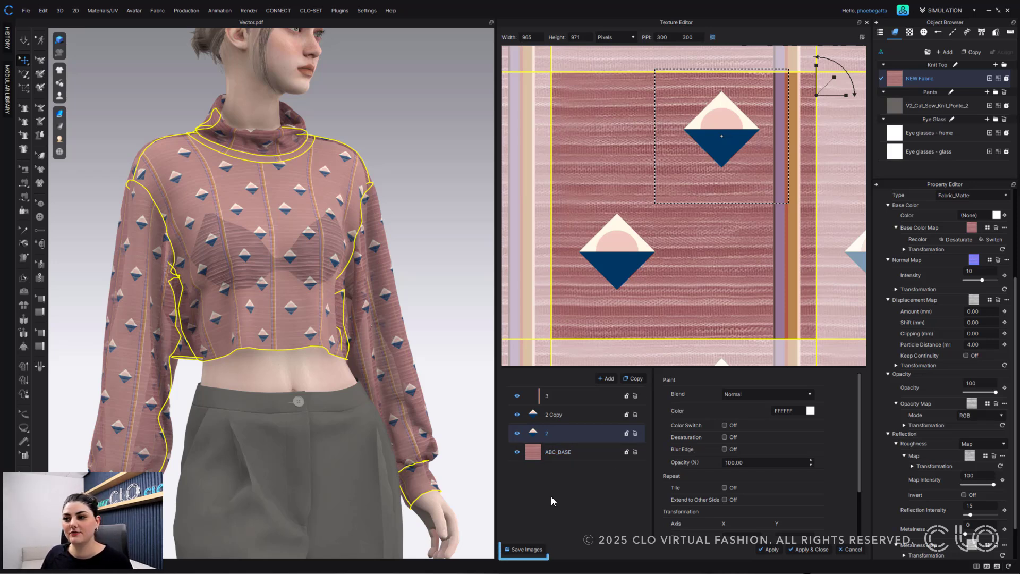
# Set the layer image export to PNG with a merged layer image, excluding ABC_BASE.
pyautogui.click(538, 550)
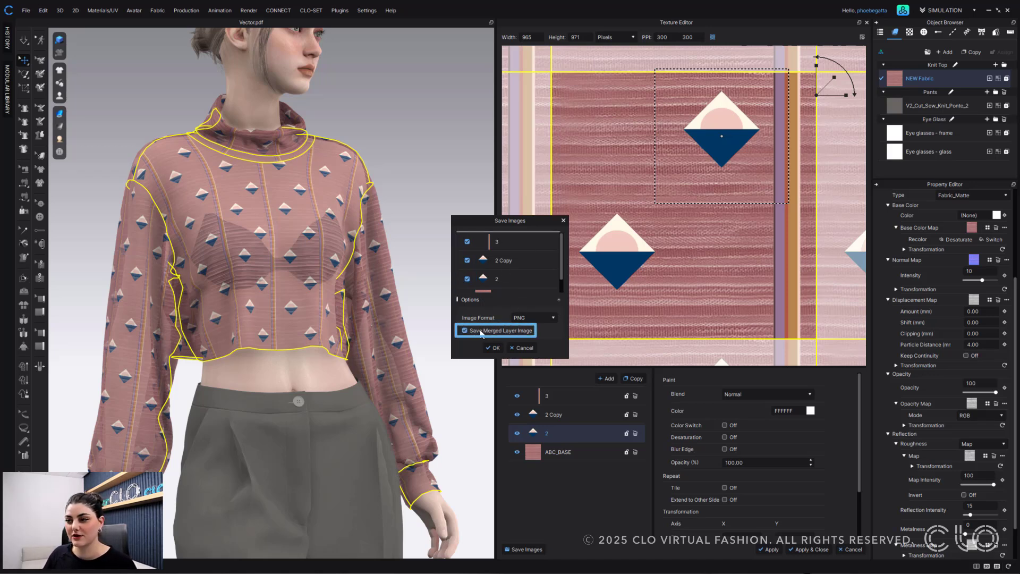
pyautogui.scroll(-1, 521, 265)
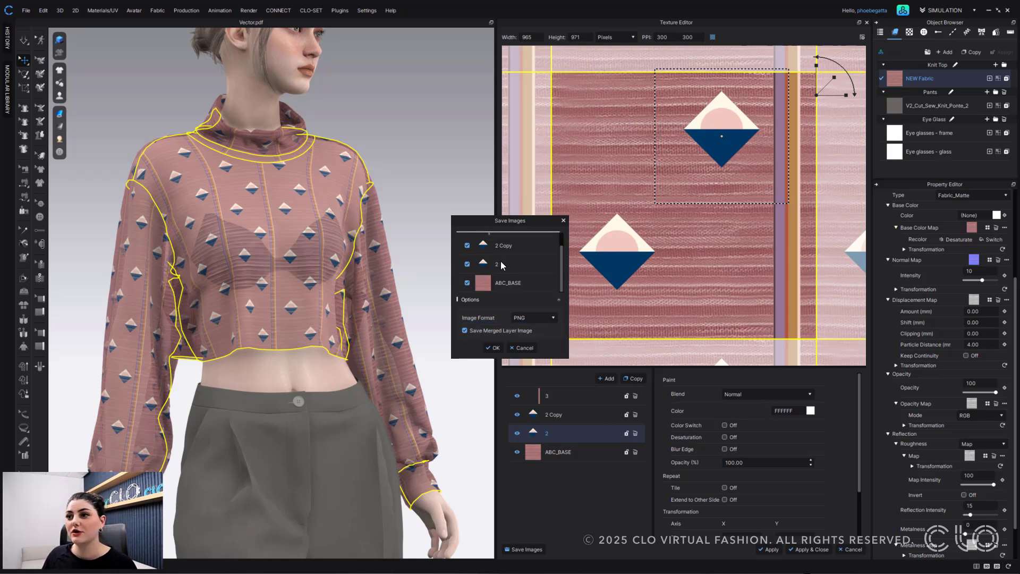
pyautogui.scroll(1, 485, 268)
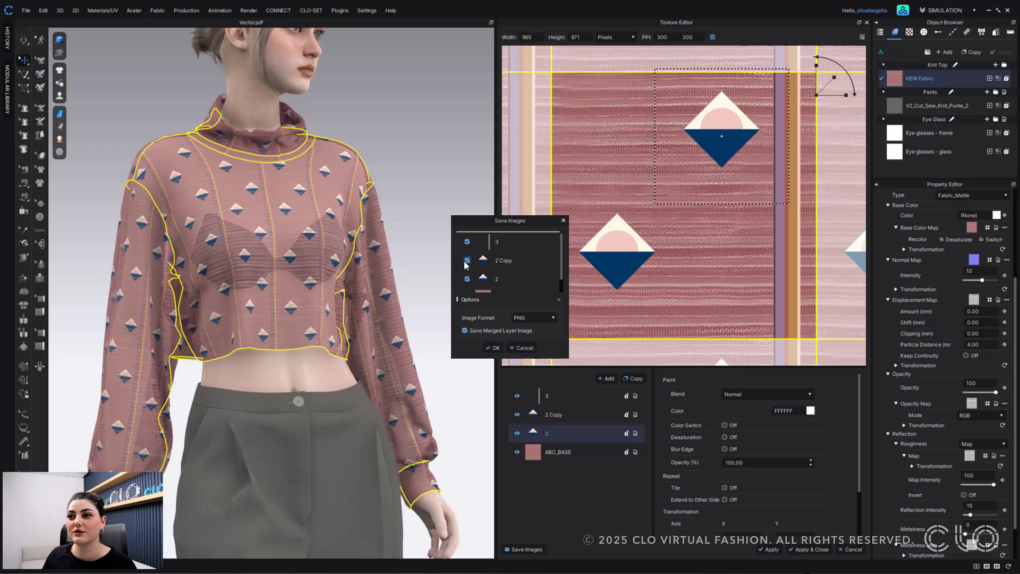
pyautogui.scroll(-1, 468, 281)
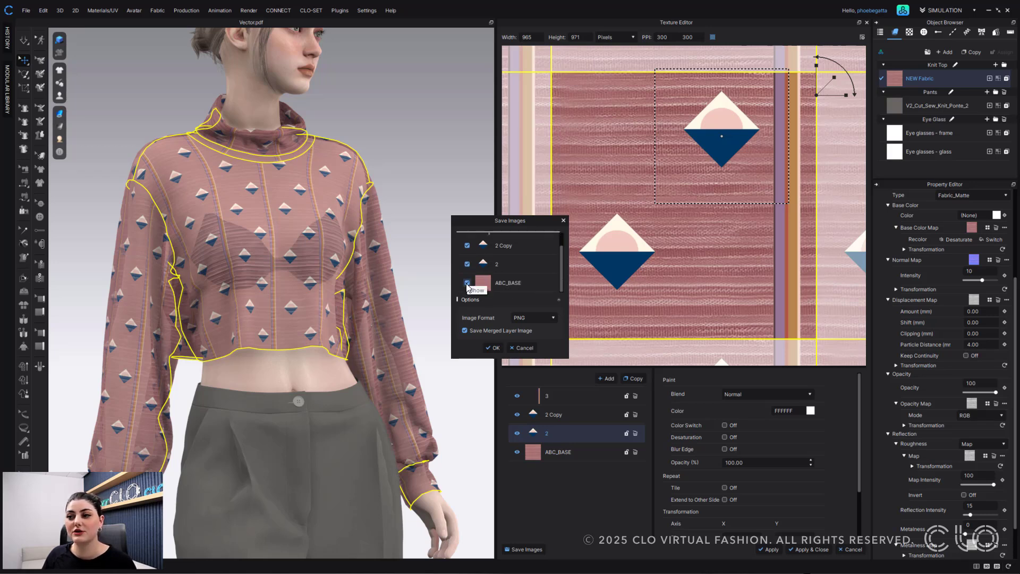
pyautogui.click(467, 283)
pyautogui.scroll(1, 514, 282)
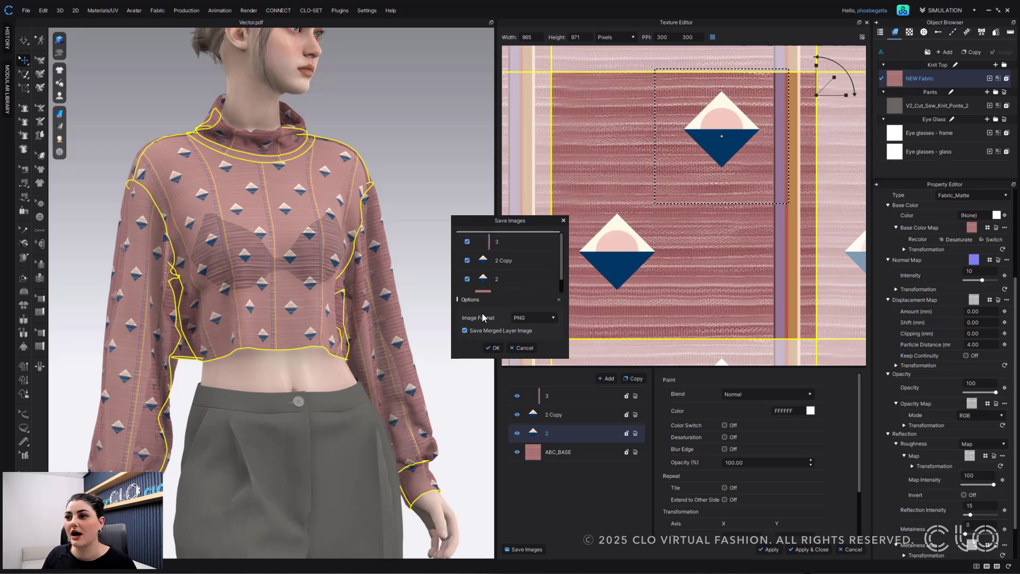
pyautogui.click(544, 318)
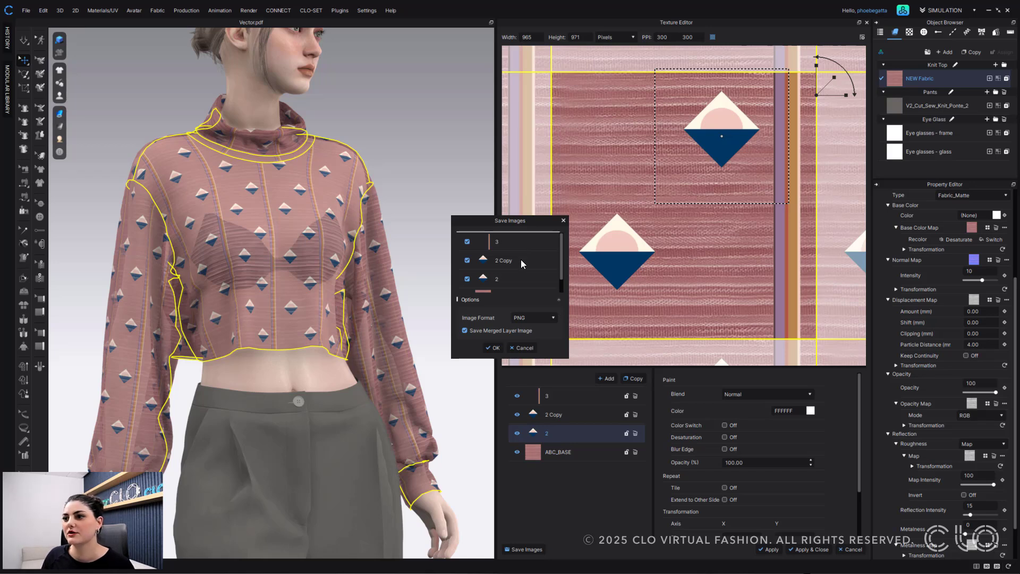
pyautogui.click(495, 349)
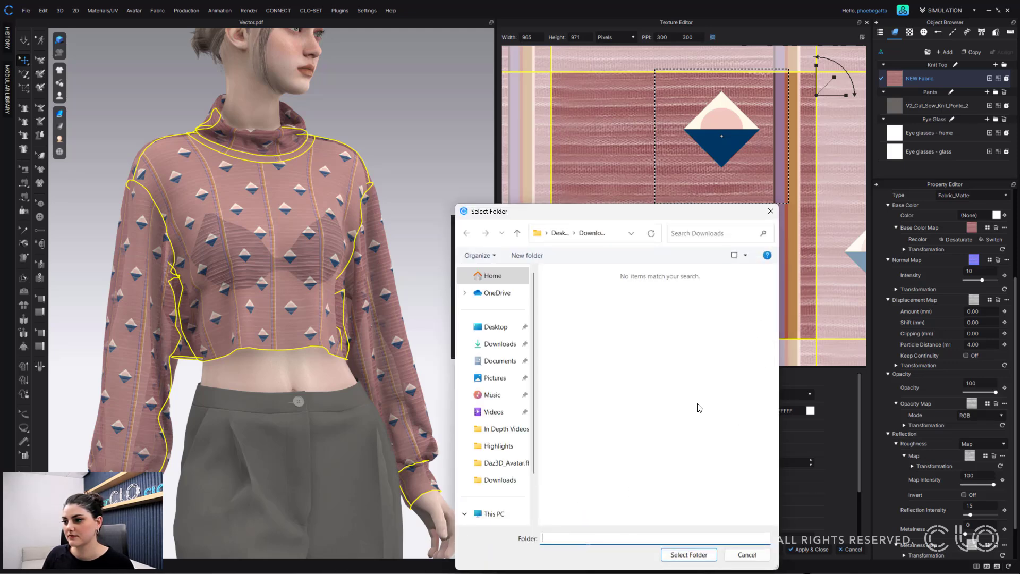
# Save the layer PNGs into Downloads and check them in the folder window before closing it.
pyautogui.click(685, 554)
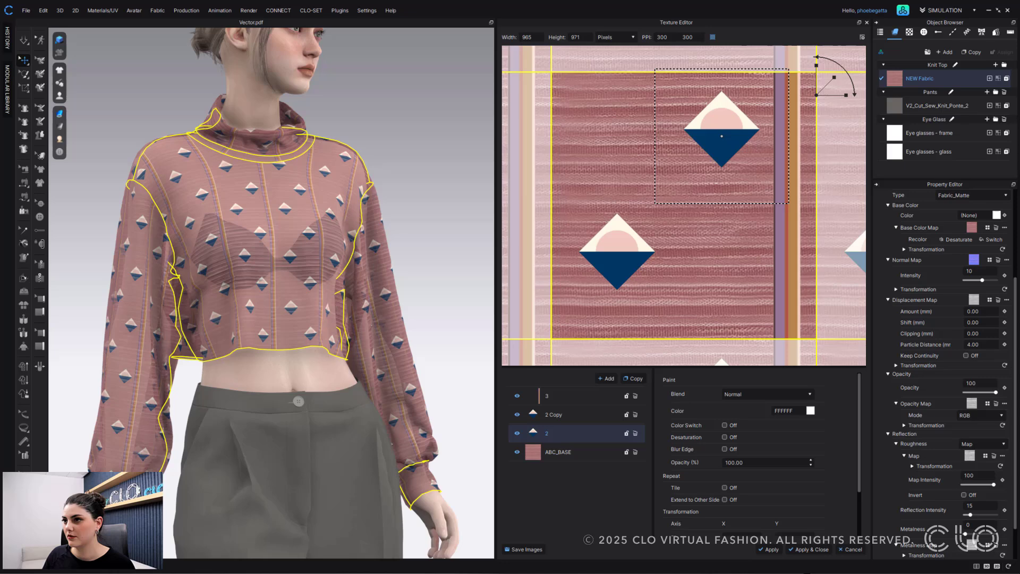
pyautogui.moveTo(1019, 140); pyautogui.dragTo(498, 121)
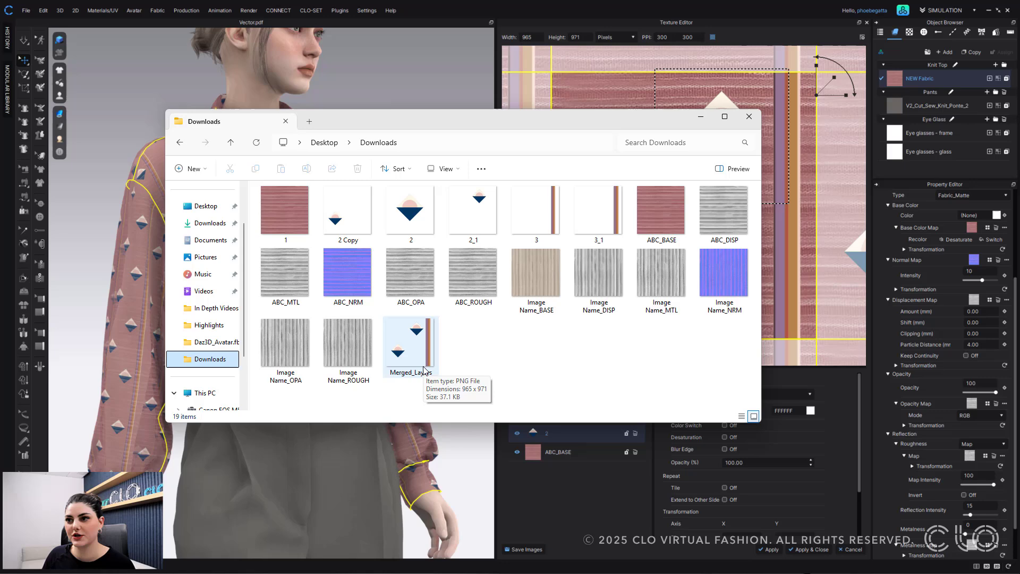
pyautogui.click(749, 119)
pyautogui.click(421, 110)
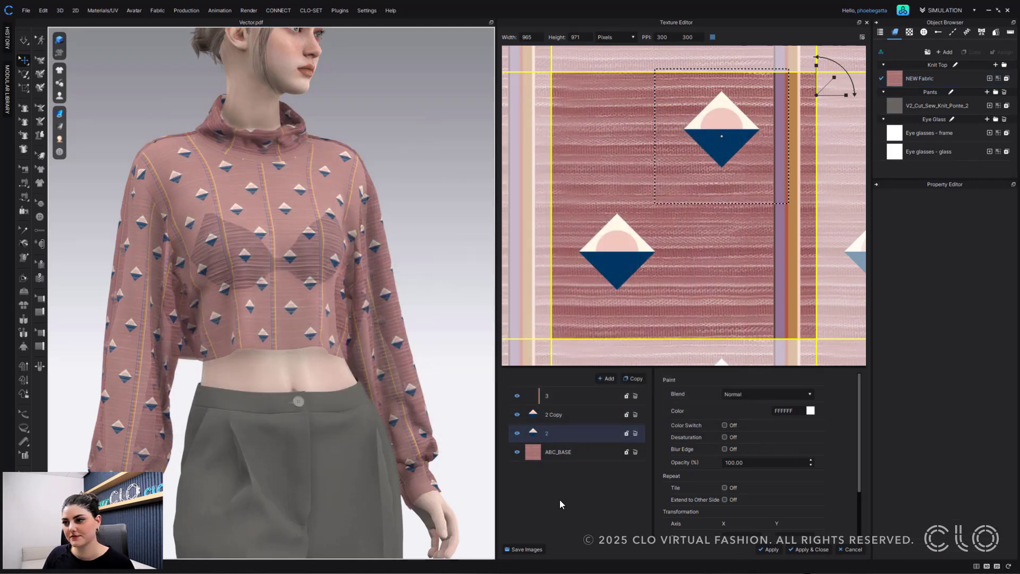
# Apply the diamond-and-stripe texture to the fabric and inspect the top from the front and left.
pyautogui.click(806, 549)
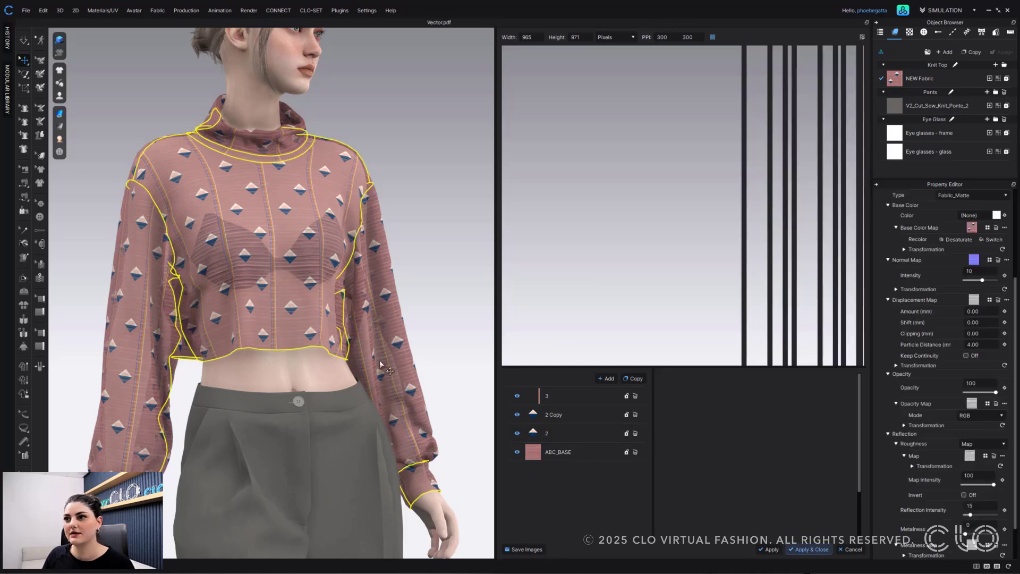
pyautogui.scroll(5, 480, 216)
pyautogui.moveTo(455, 244)
pyautogui.mouseDown(button='right')
pyautogui.moveTo(417, 262)
pyautogui.moveTo(465, 255)
pyautogui.mouseUp(button='right')
pyautogui.moveTo(468, 254); pyautogui.dragTo(475, 234, button='middle')
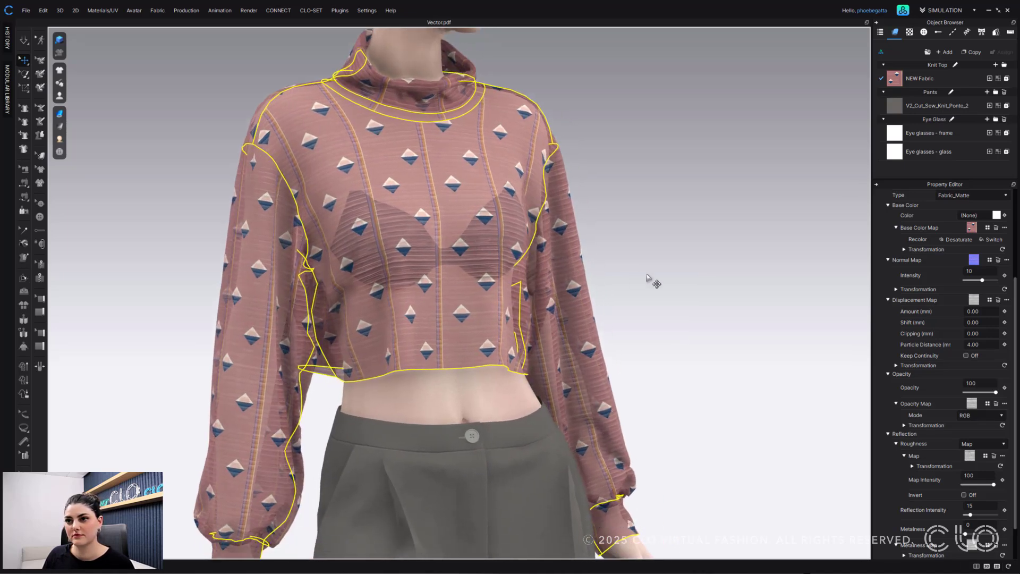